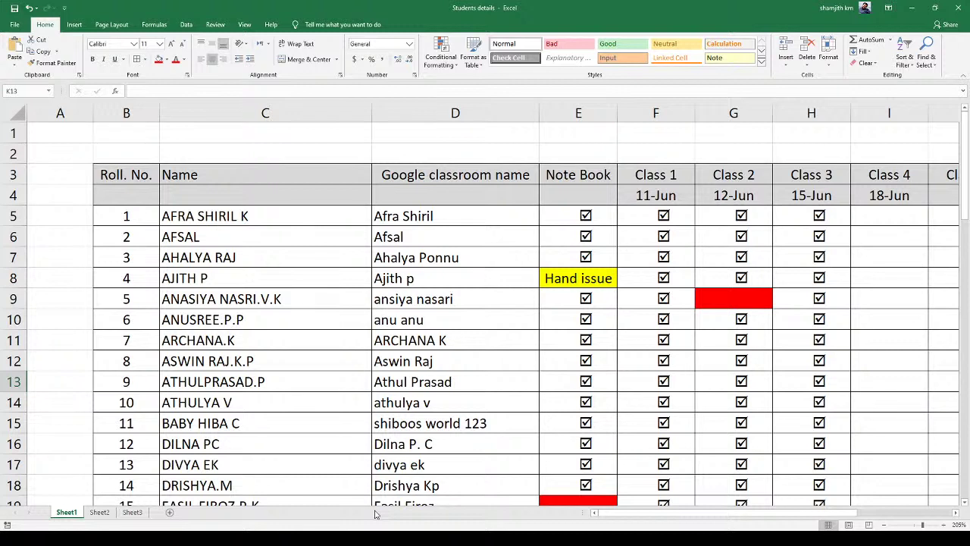
Step: Examine the Note Book column down the whole student list, checking the red cells E19, E22 and E46
scroll(471, 468, "down", 3)
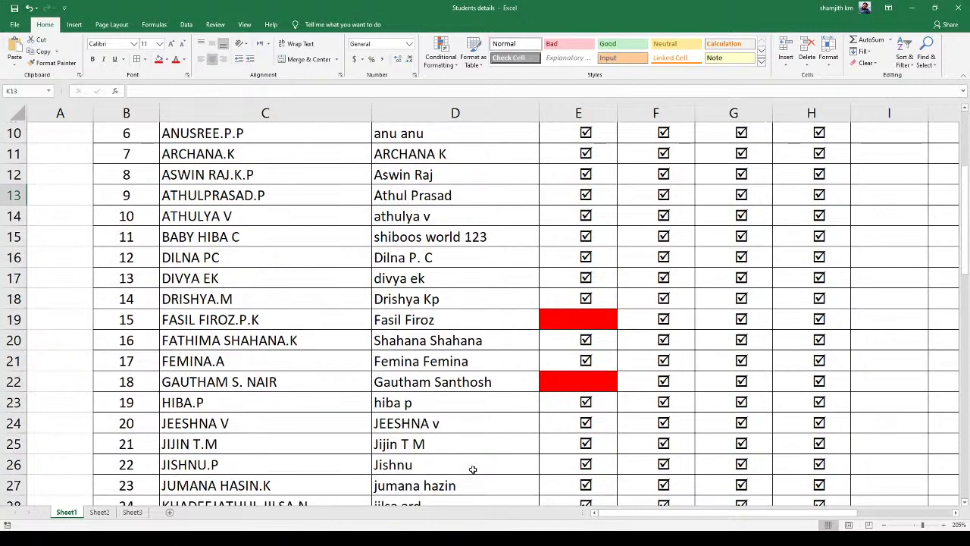
left_click(552, 319)
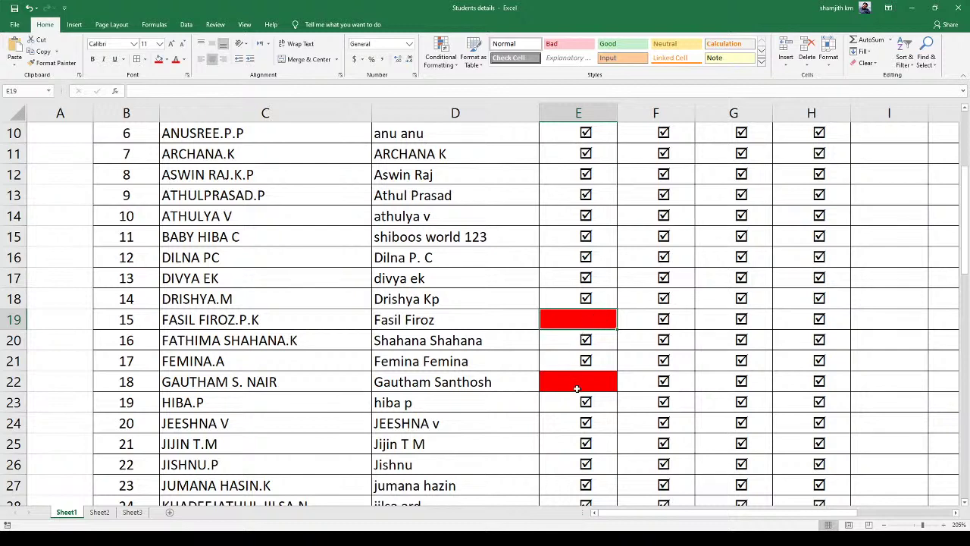
scroll(578, 385, "down", 3)
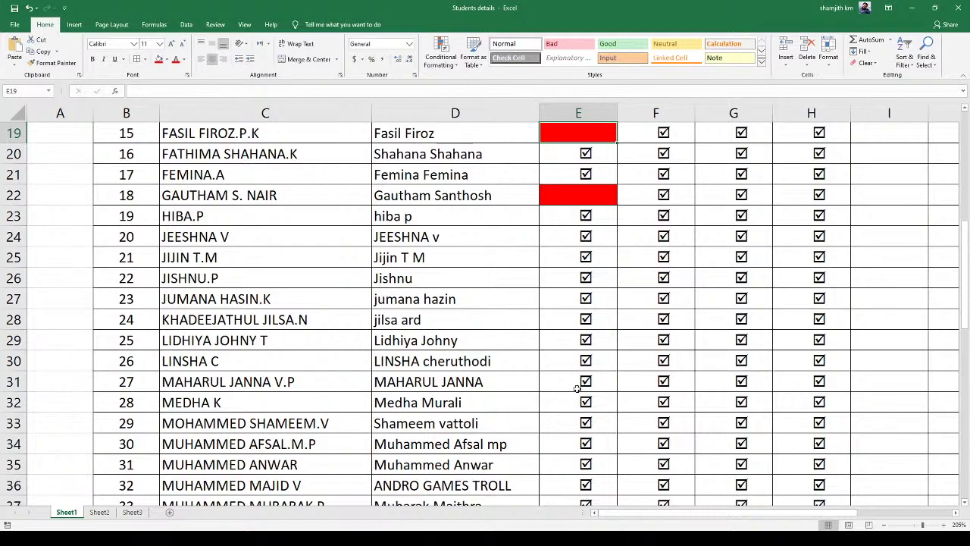
scroll(578, 388, "down", 9)
scroll(577, 388, "up", 5)
scroll(577, 388, "up", 1)
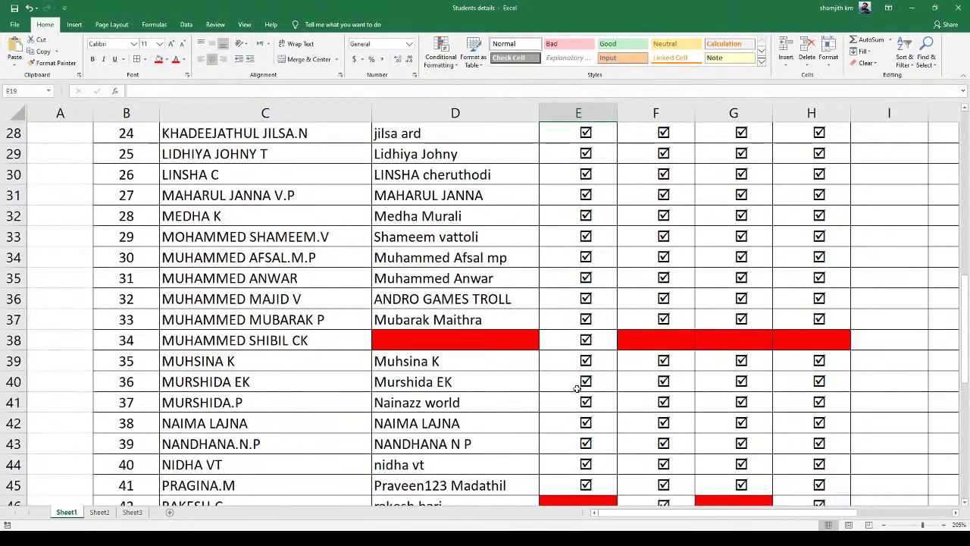
scroll(577, 388, "down", 3)
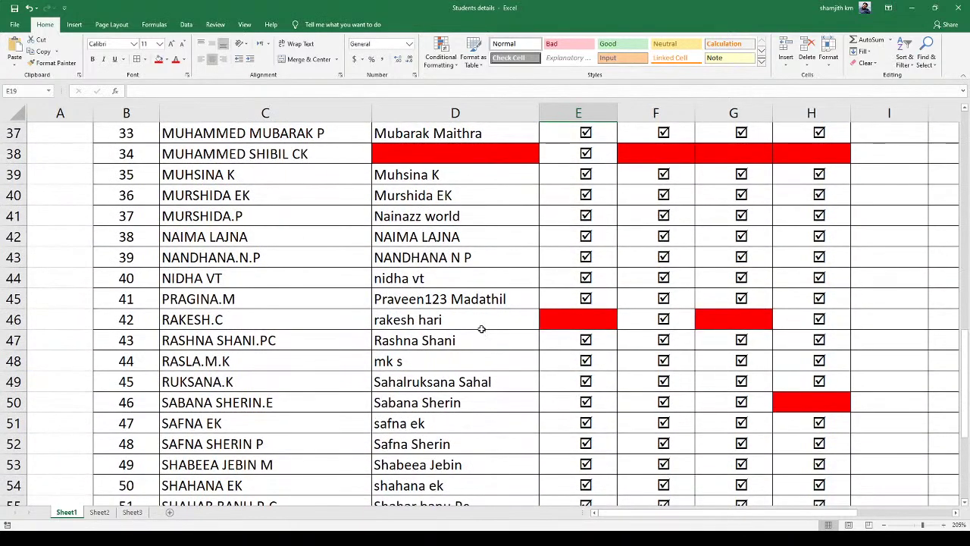
left_click(584, 325)
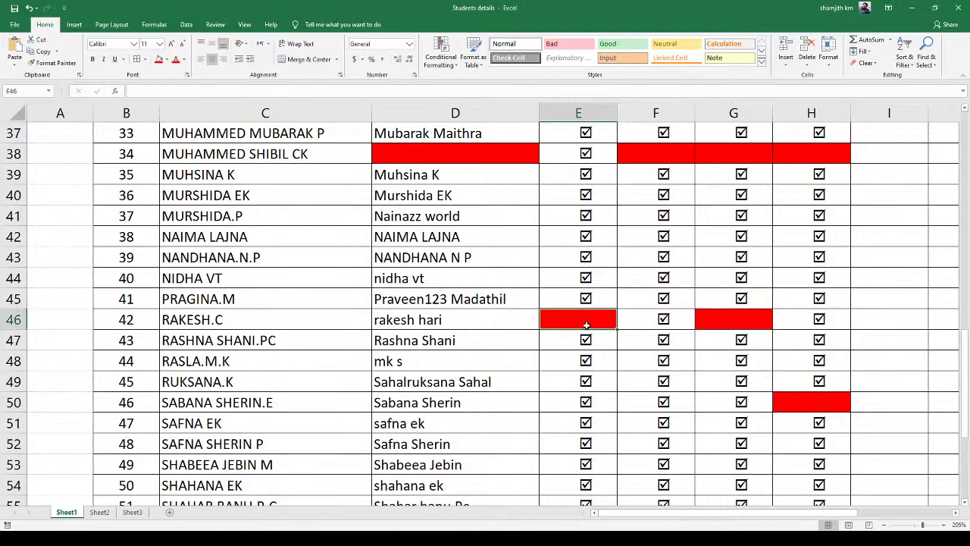
scroll(586, 324, "up", 9)
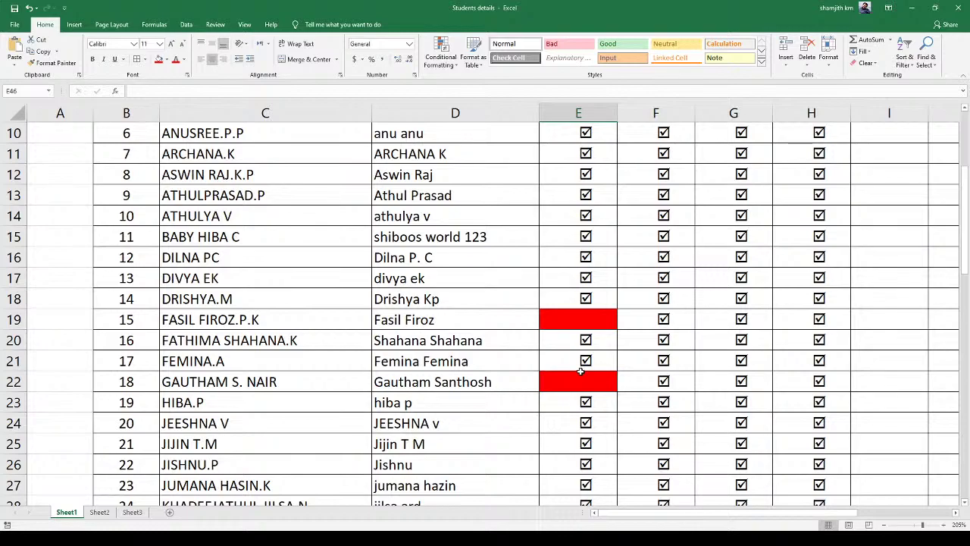
left_click(589, 335)
left_click(587, 385)
scroll(587, 387, "down", 1)
scroll(586, 387, "down", 14)
scroll(585, 385, "up", 6)
scroll(585, 386, "up", 3)
scroll(586, 382, "down", 3)
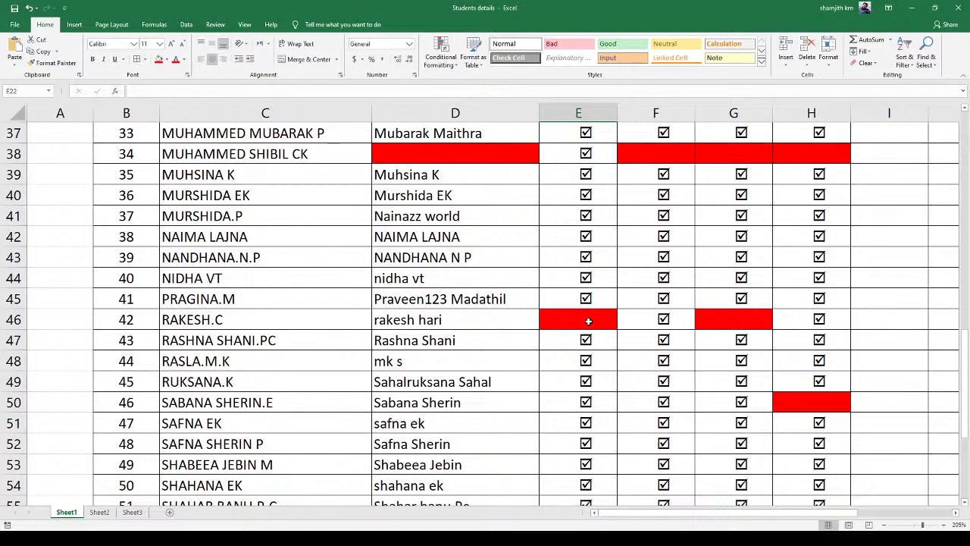
scroll(588, 320, "down", 3)
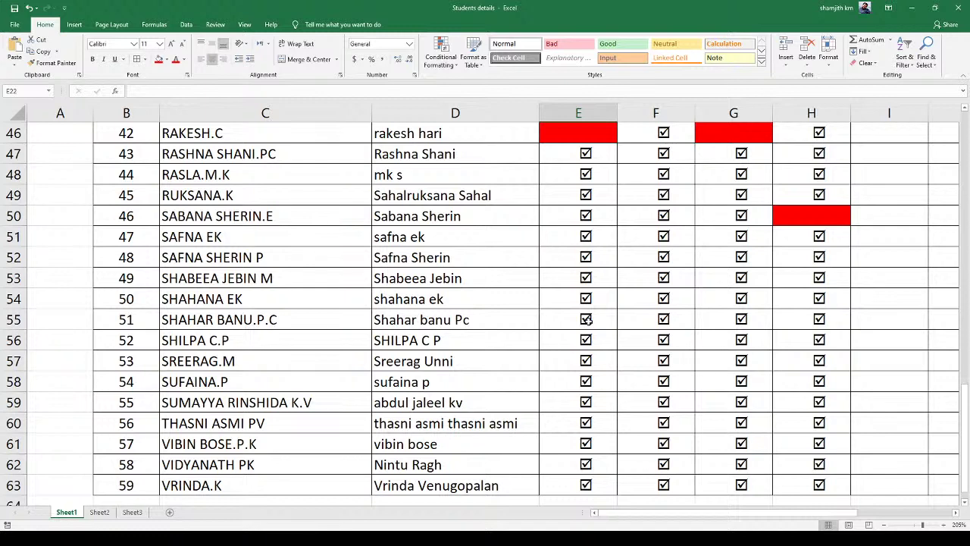
scroll(588, 321, "up", 3)
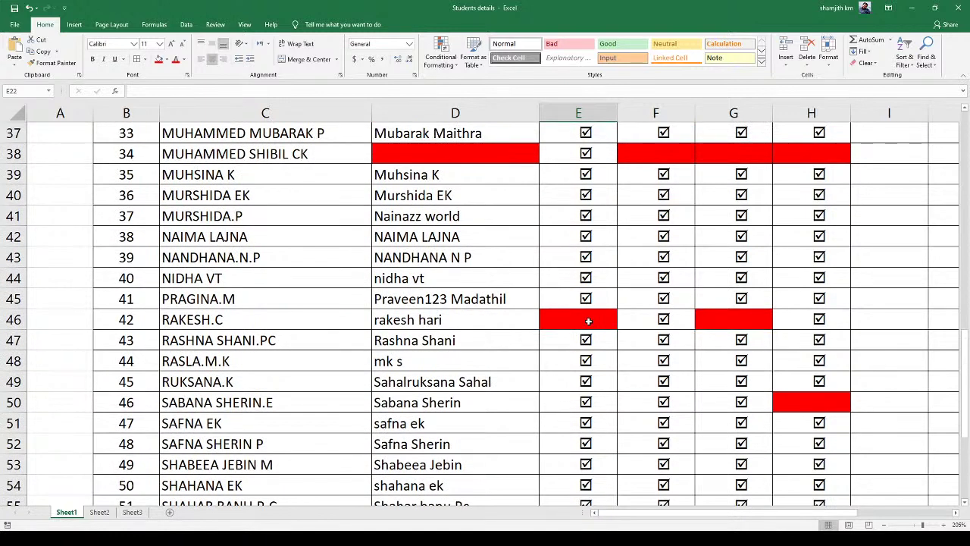
Step: Inspect the red attendance cells in the class columns: G46, H50 and the range F38:H38
left_click(757, 319)
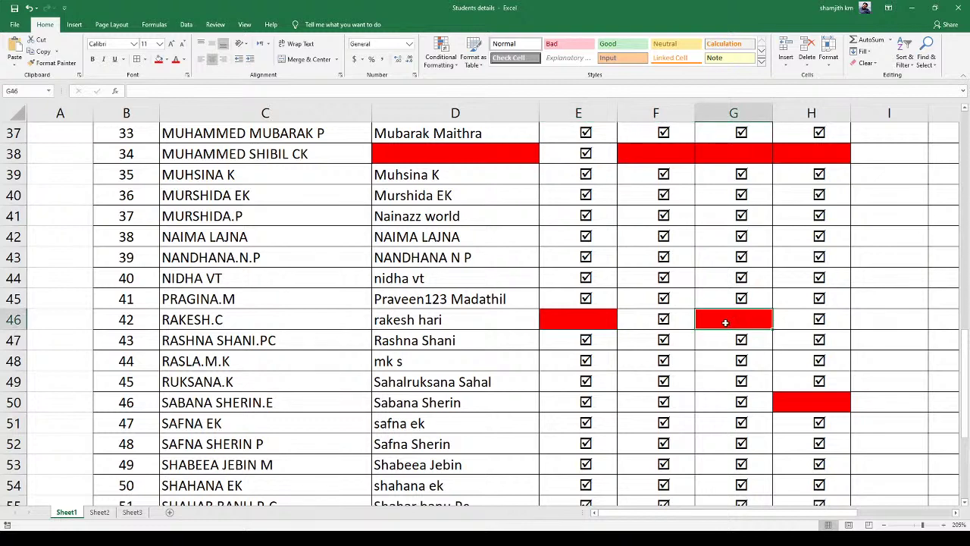
left_click(822, 409)
scroll(725, 435, "down", 9)
scroll(729, 434, "up", 5)
scroll(728, 434, "up", 7)
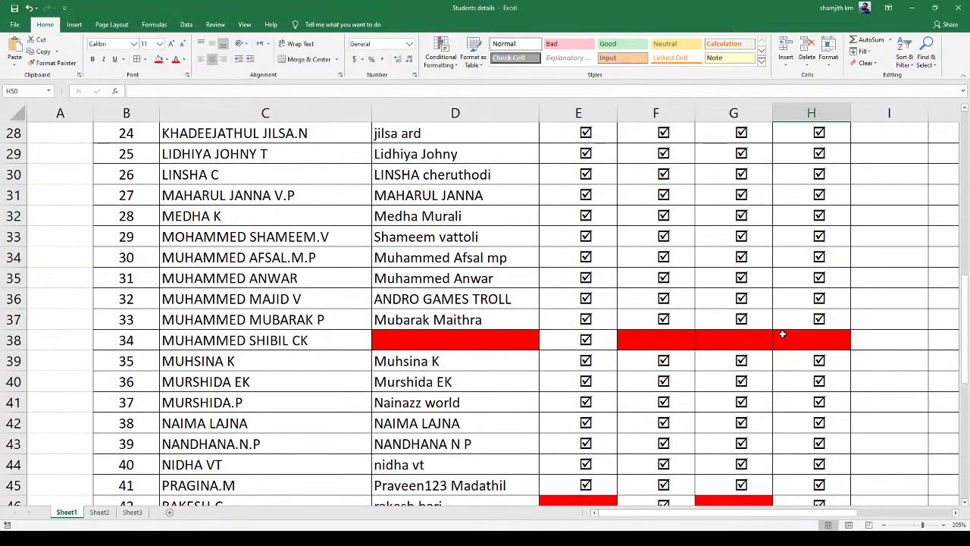
left_click_drag(781, 339, 670, 346)
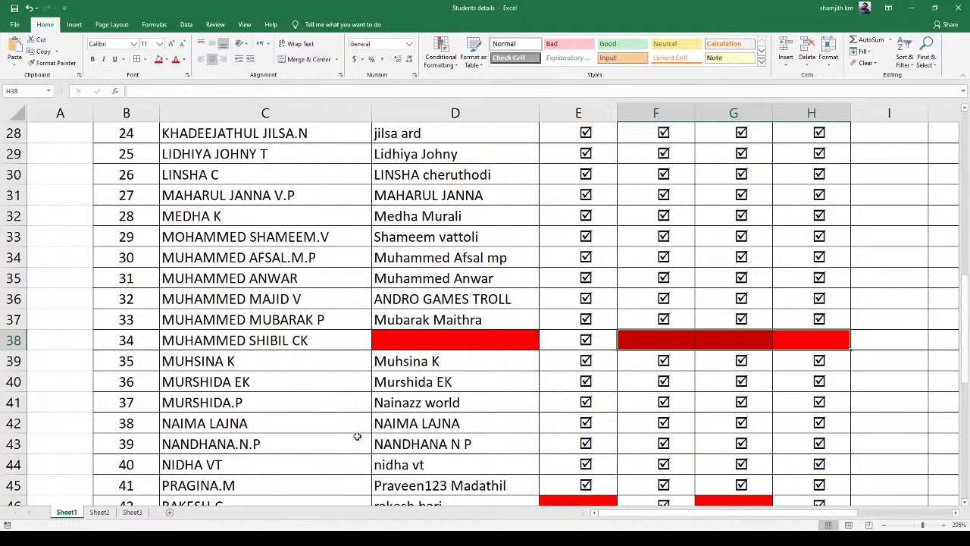
Step: Review the student list down to its last row, comparing the Name and Google classroom name columns around row 58
scroll(357, 436, "up", 3)
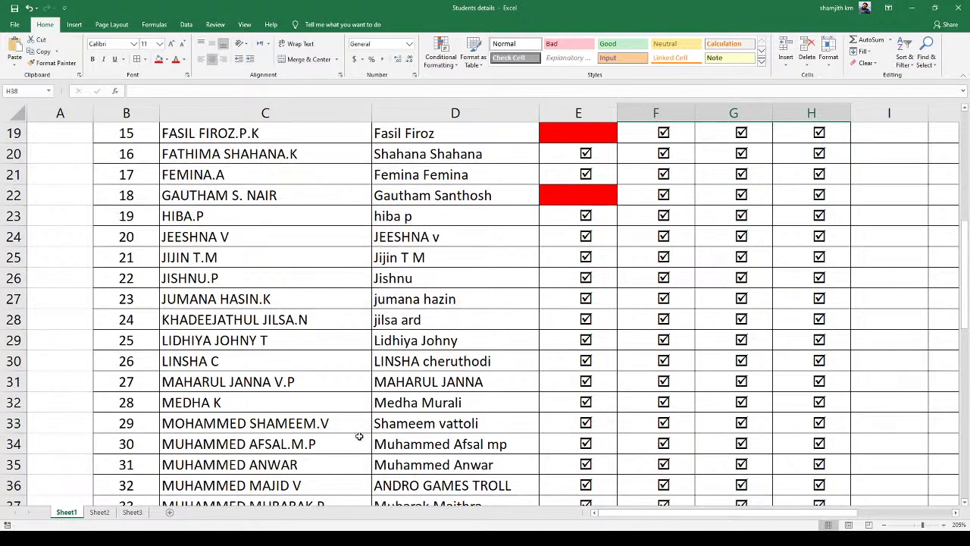
scroll(359, 437, "up", 6)
scroll(362, 436, "down", 12)
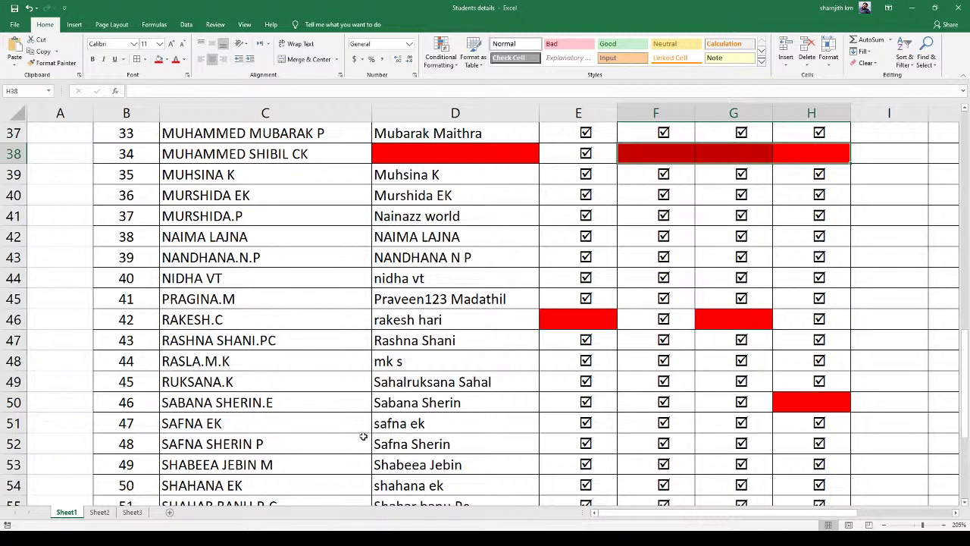
scroll(363, 437, "down", 3)
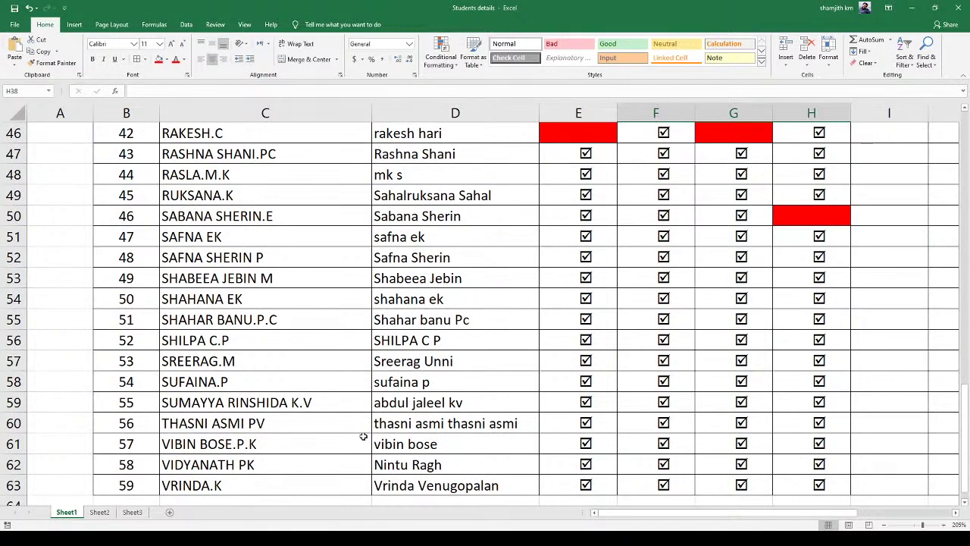
left_click(425, 374)
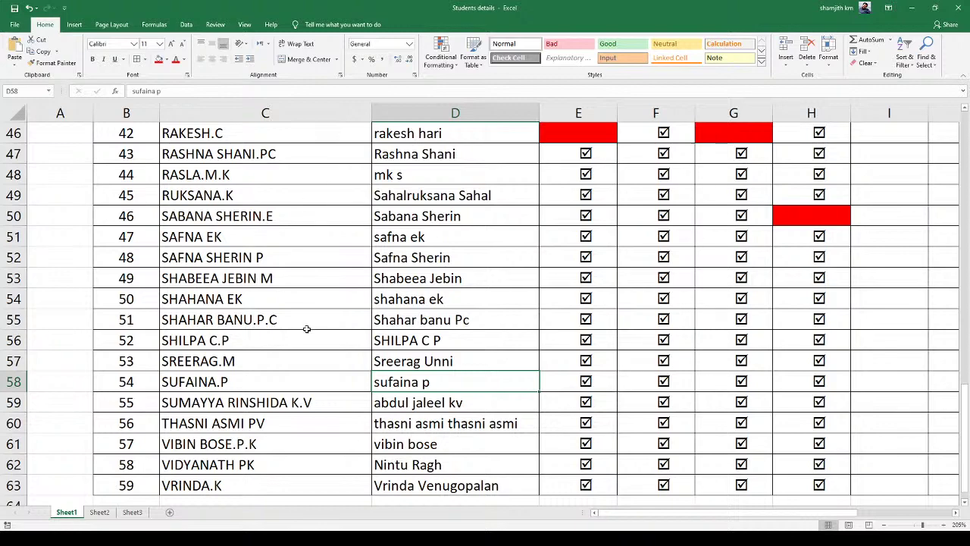
scroll(318, 337, "down", 3)
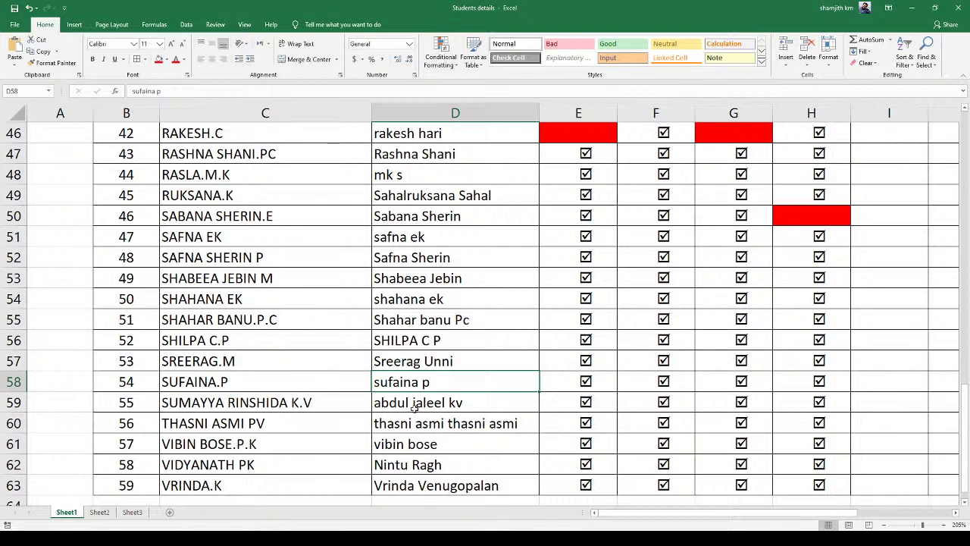